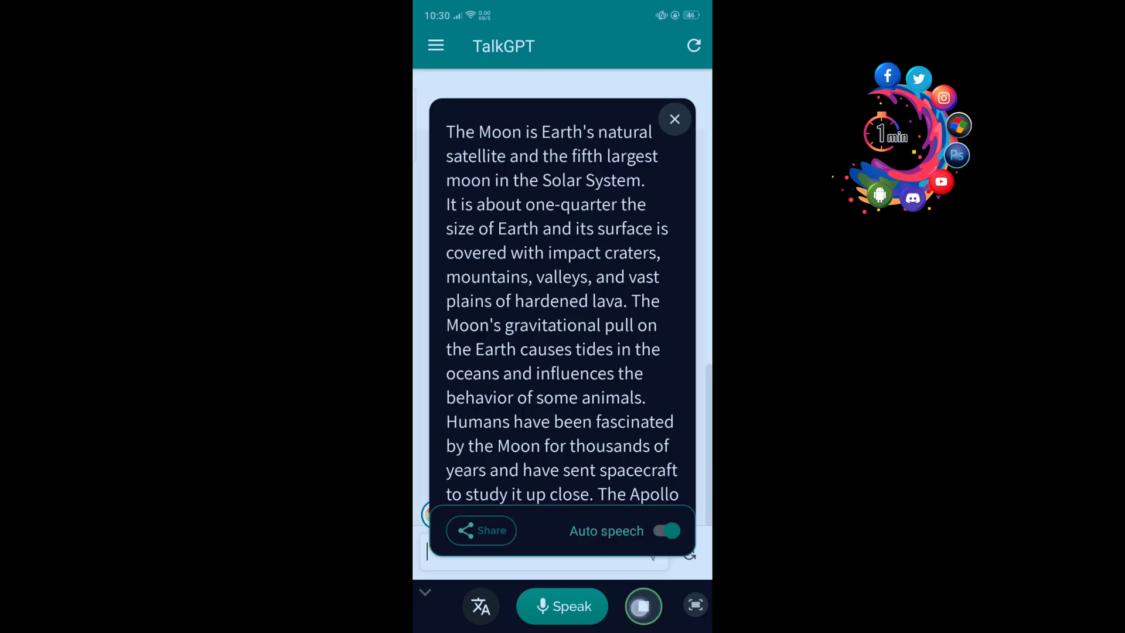
Close the enlarged reading view so the chat shows the Moon reply's ending
{"action": "left_click", "coordinate": [673, 119]}
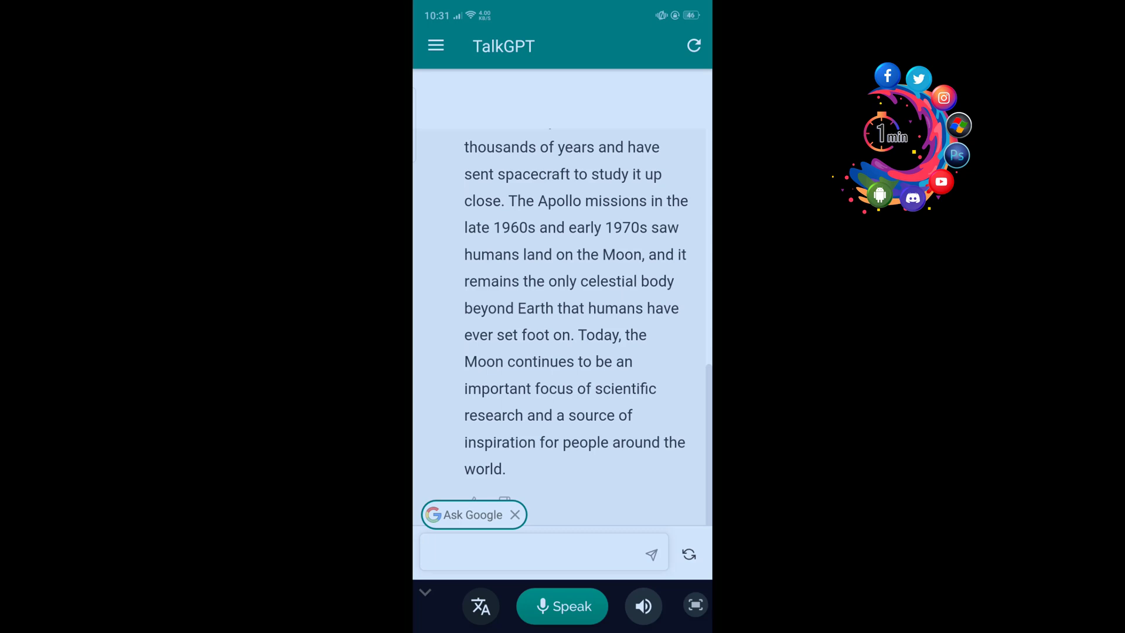
{"action": "left_click", "coordinate": [524, 406]}
Swipe up to leave TalkGPT for the Android home screen
{"action": "left_click_drag", "start_coordinate": [562, 625], "coordinate": [562, 395]}
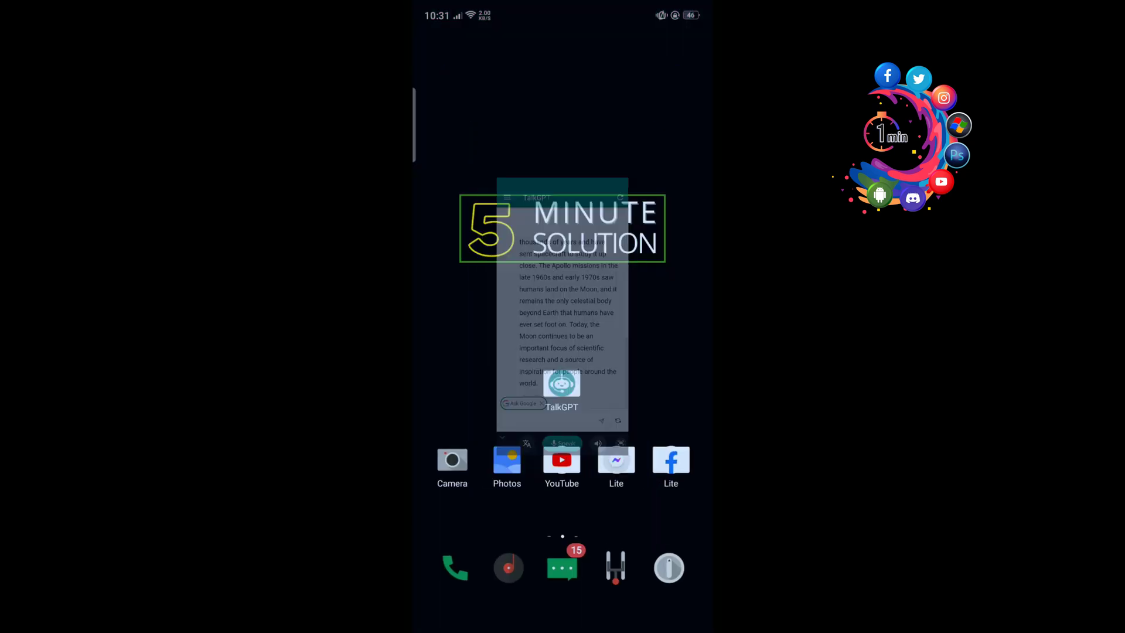